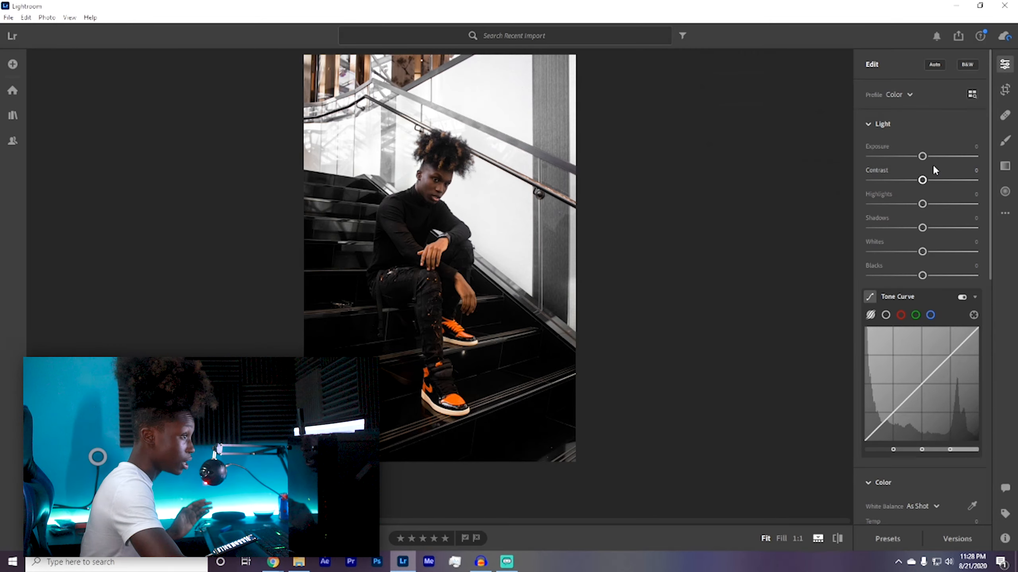
# Step: Lower the photo's Exposure to −0.45 and raise its Contrast to +25
pyautogui.moveTo(921, 157)
pyautogui.mouseDown()
pyautogui.moveTo(925, 181)
pyautogui.moveTo(937, 181)
pyautogui.moveTo(916, 159)
pyautogui.mouseUp()
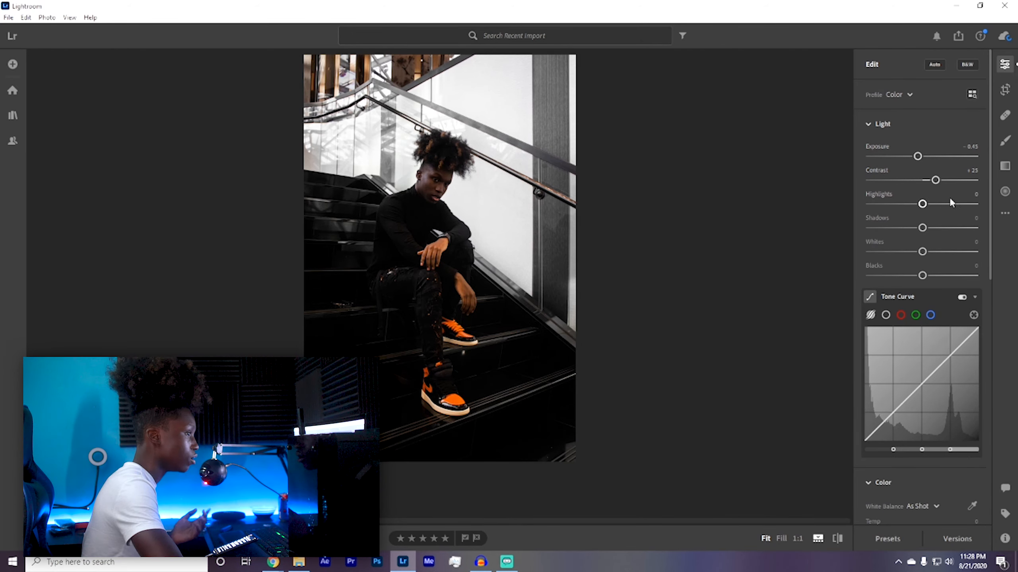
# Step: Lower the photo's Highlights to −40 after trying the −100 extreme
pyautogui.moveTo(929, 205); pyautogui.dragTo(820, 206)
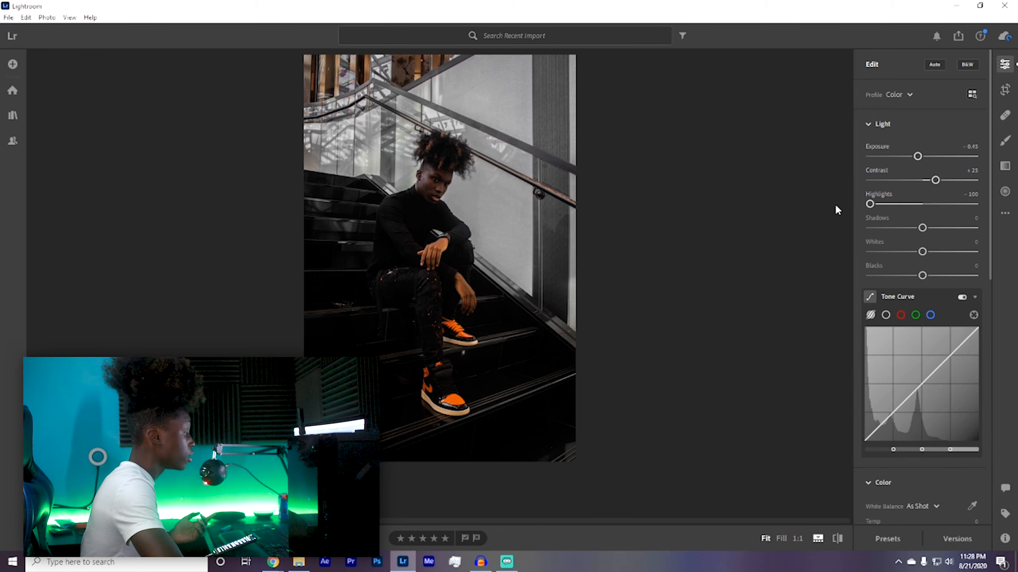
pyautogui.hotkey('ctrl', 'z')
pyautogui.moveTo(921, 204); pyautogui.dragTo(816, 205)
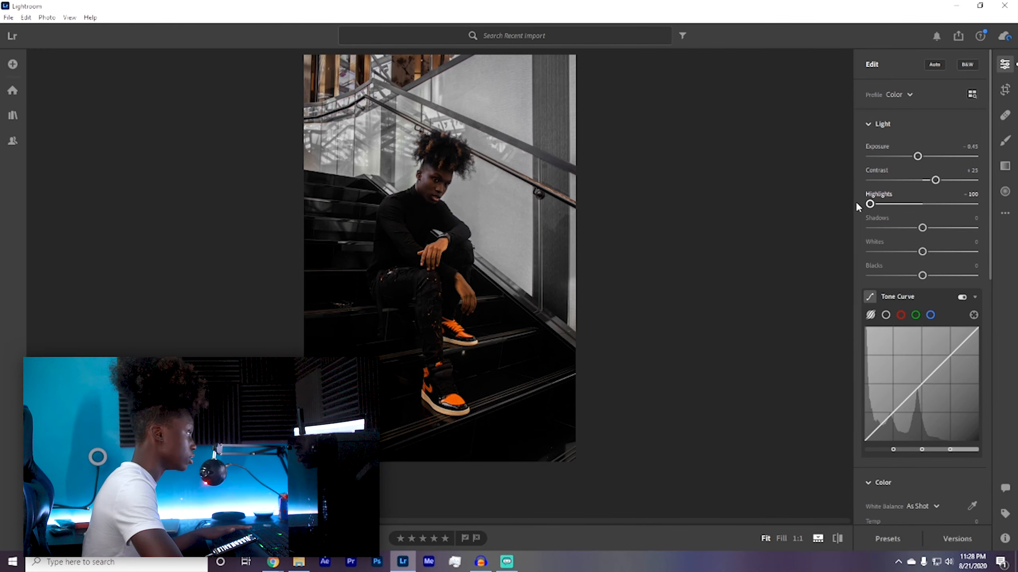
pyautogui.hotkey('ctrl', 'z')
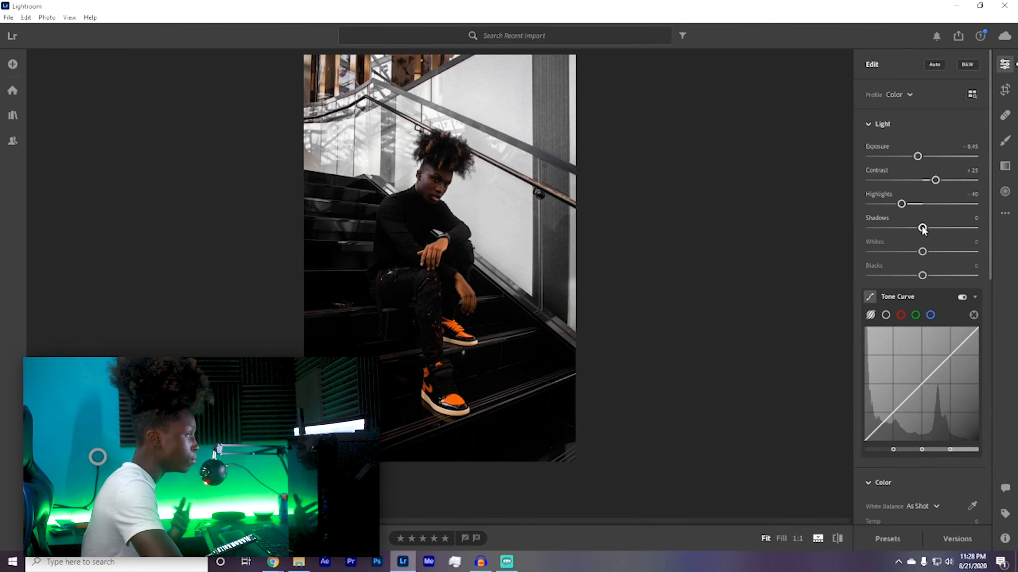
# Step: Lower the photo's Shadows slightly to −5
pyautogui.moveTo(923, 235)
pyautogui.mouseDown()
pyautogui.moveTo(936, 235)
pyautogui.moveTo(923, 236)
pyautogui.mouseUp()
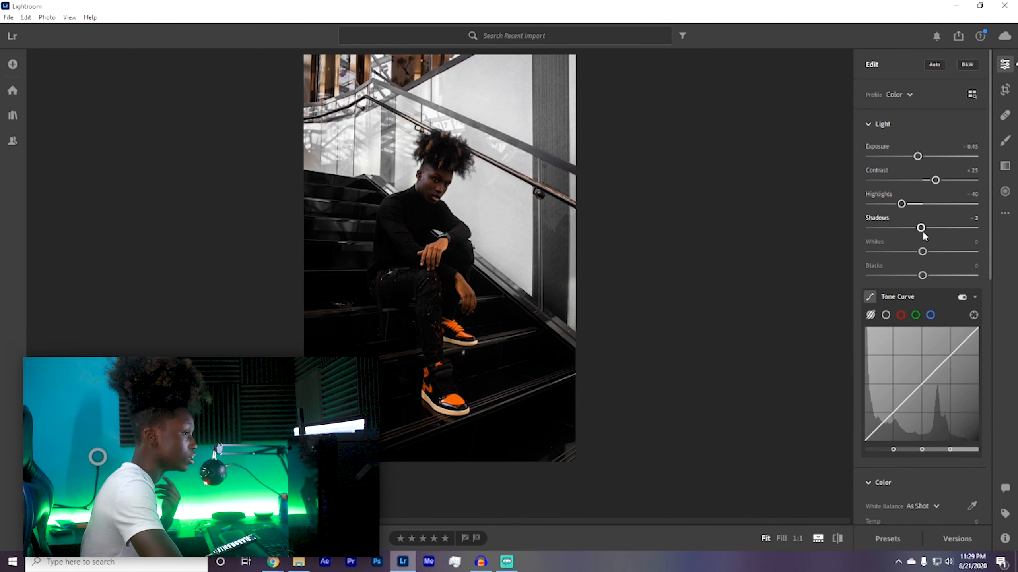
pyautogui.moveTo(923, 236); pyautogui.dragTo(920, 231)
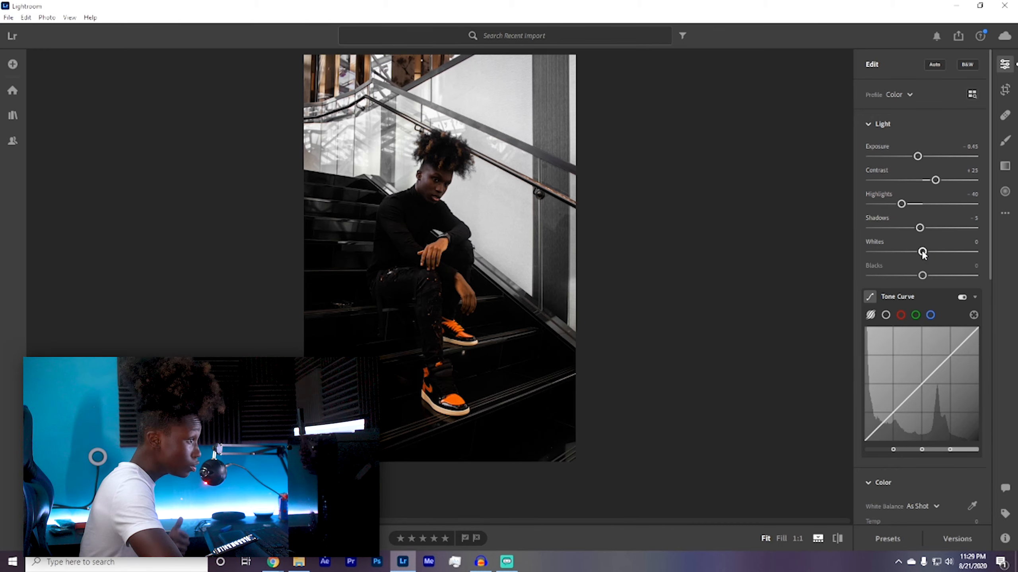
# Step: Raise the photo's Whites to +51 and lower the Blacks to −8
pyautogui.moveTo(923, 252); pyautogui.dragTo(950, 255)
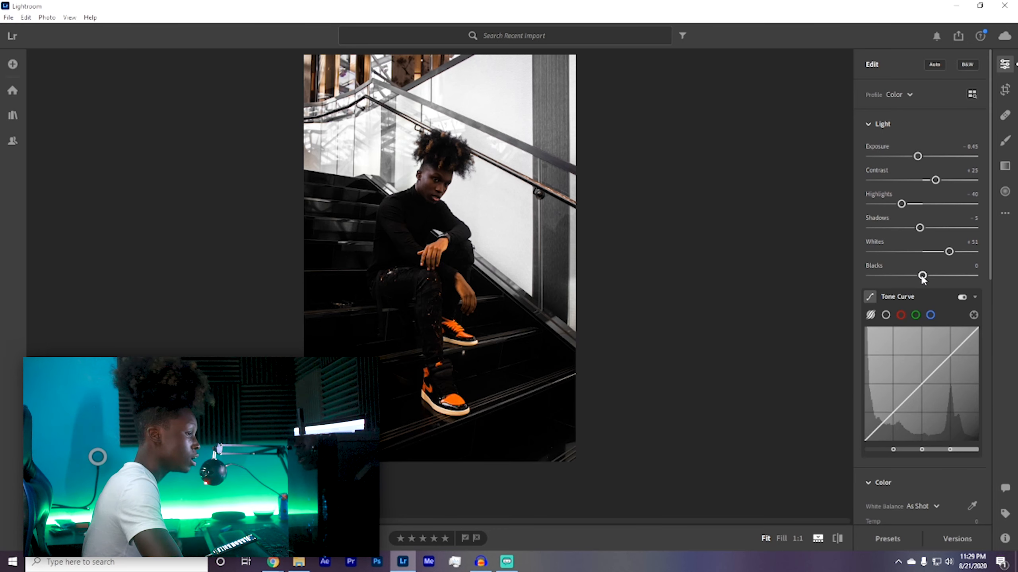
pyautogui.moveTo(923, 276)
pyautogui.mouseDown()
pyautogui.moveTo(909, 277)
pyautogui.moveTo(918, 277)
pyautogui.mouseUp()
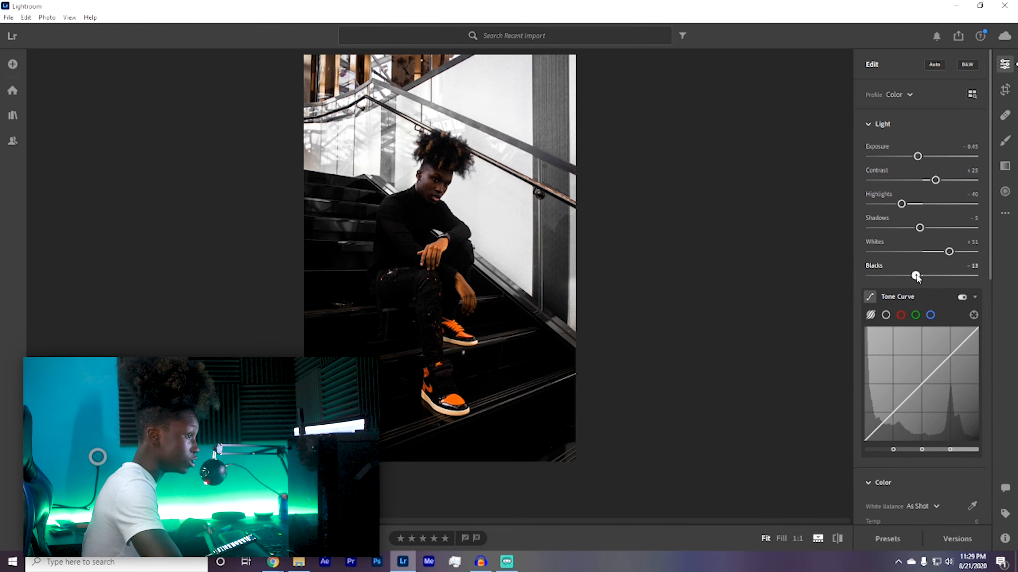
pyautogui.moveTo(918, 277); pyautogui.dragTo(918, 277)
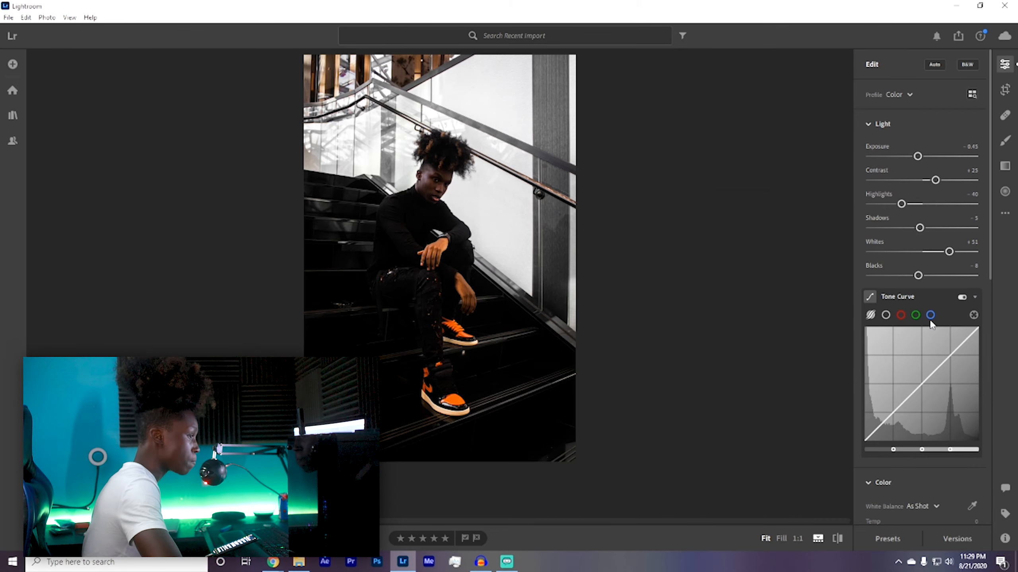
pyautogui.scroll(-4, 943, 294)
pyautogui.scroll(-4, 940, 313)
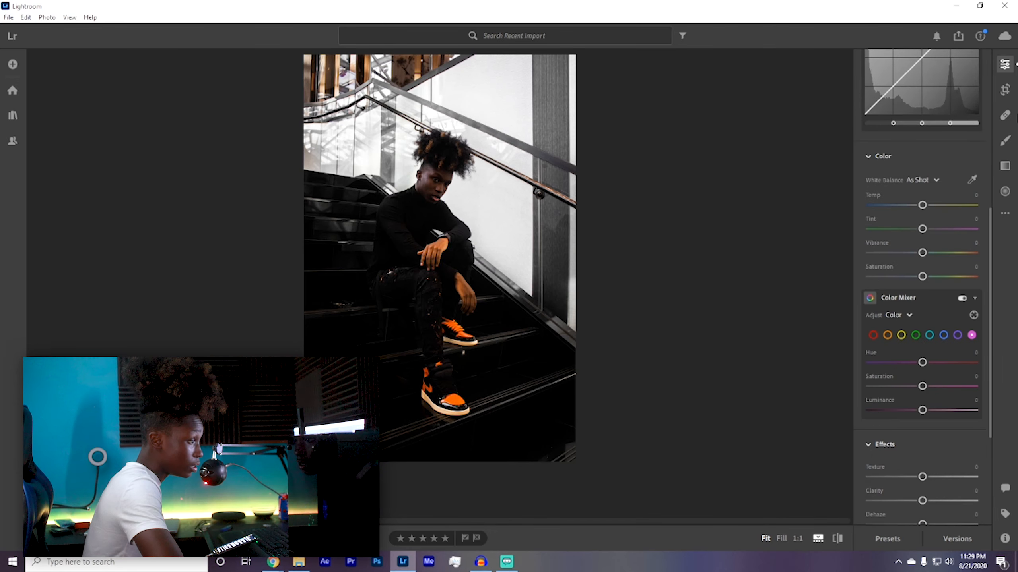
pyautogui.scroll(8, 929, 207)
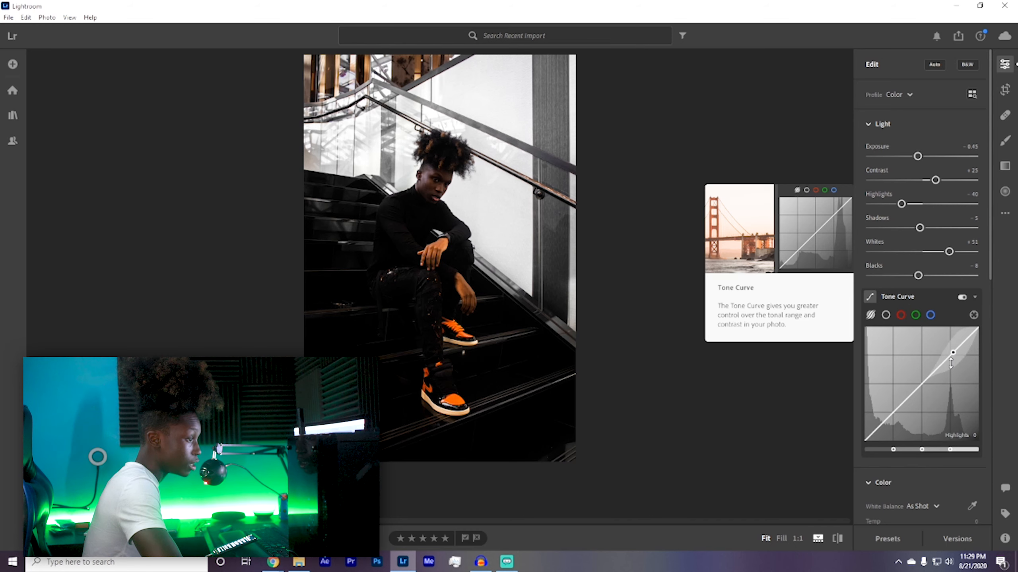
pyautogui.moveTo(947, 358); pyautogui.dragTo(923, 383)
pyautogui.moveTo(914, 203); pyautogui.dragTo(949, 218)
pyautogui.hotkey('ctrl', 'z')
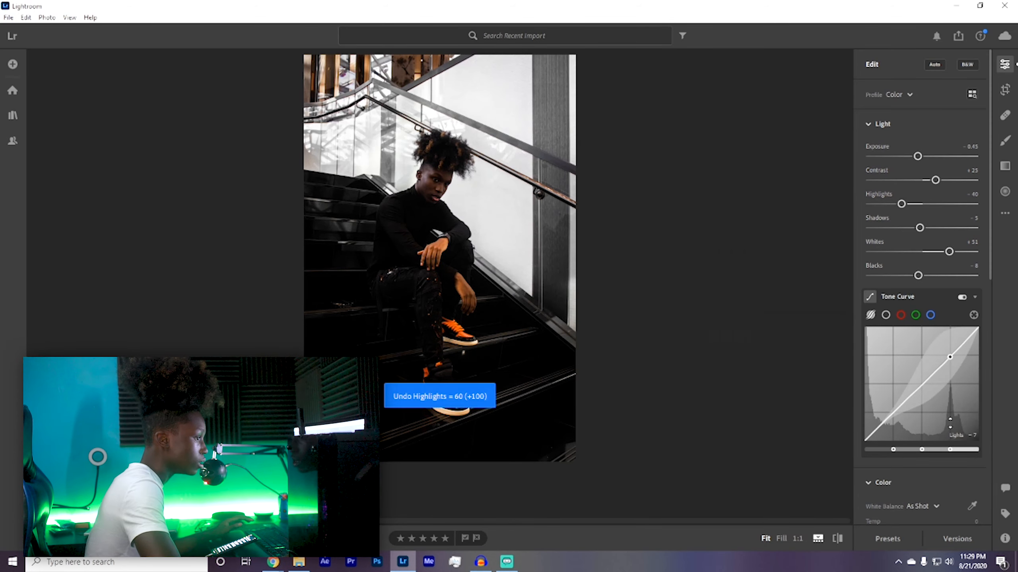
# Step: Cool the white balance by setting the color temperature to −10
pyautogui.scroll(-10, 924, 480)
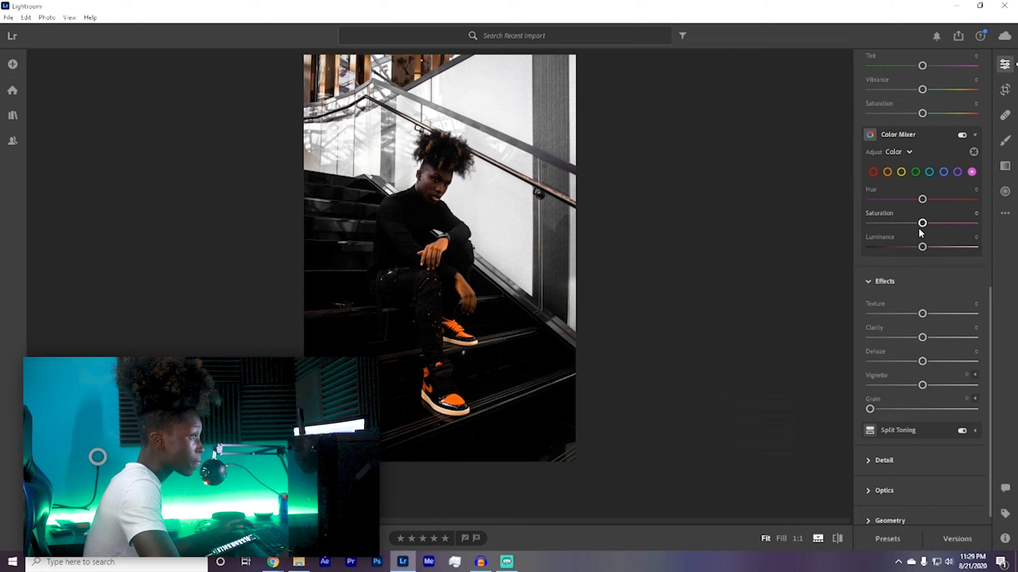
pyautogui.scroll(4, 948, 210)
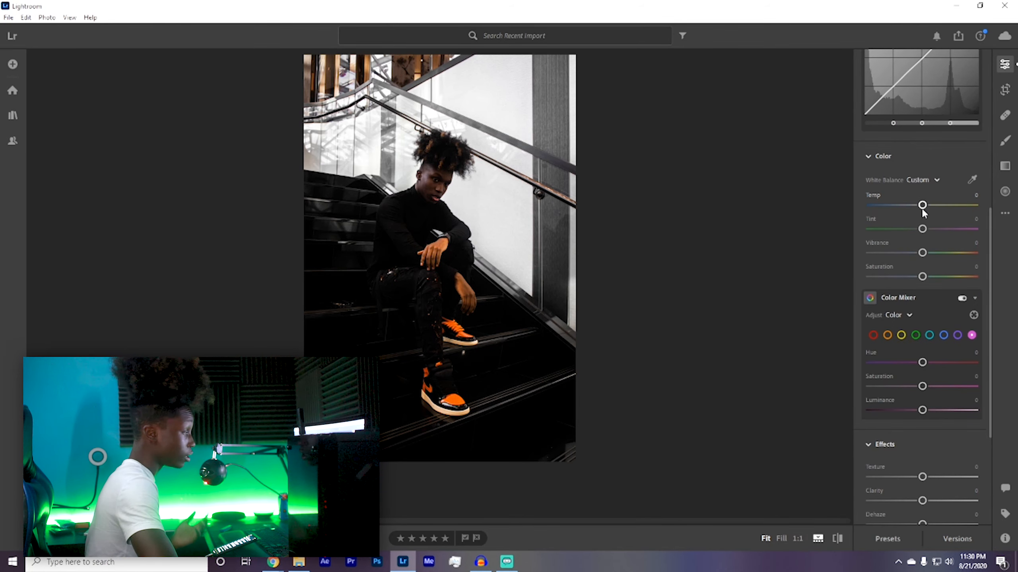
pyautogui.moveTo(923, 205); pyautogui.dragTo(921, 214)
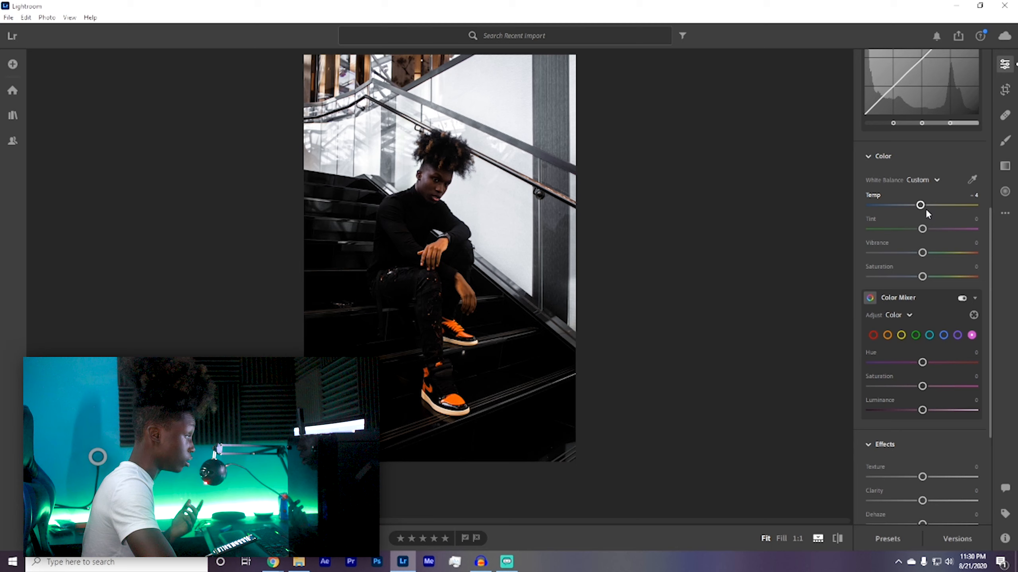
pyautogui.moveTo(921, 210); pyautogui.dragTo(919, 210)
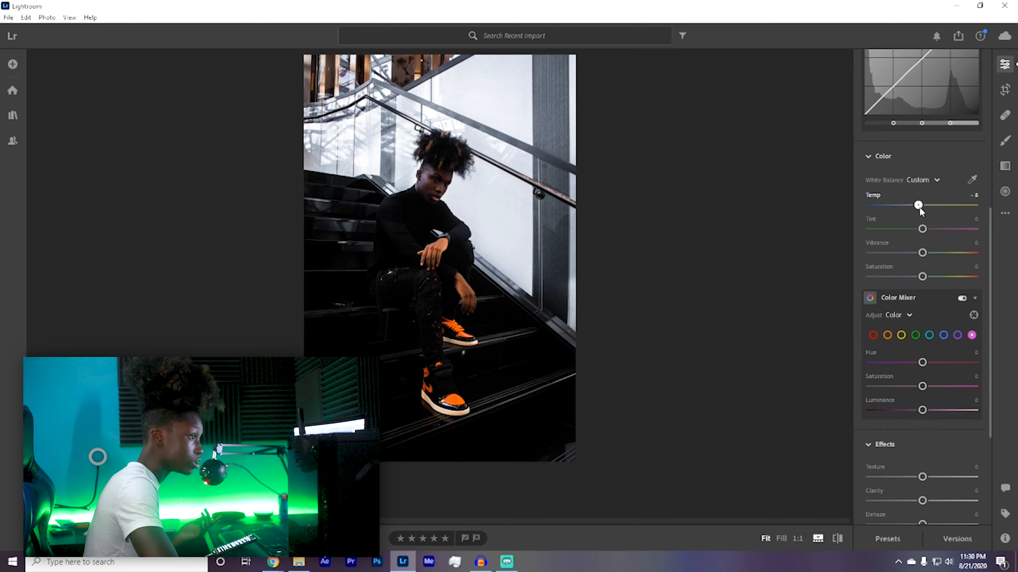
pyautogui.moveTo(920, 210)
pyautogui.mouseDown()
pyautogui.moveTo(857, 212)
pyautogui.moveTo(921, 218)
pyautogui.mouseUp()
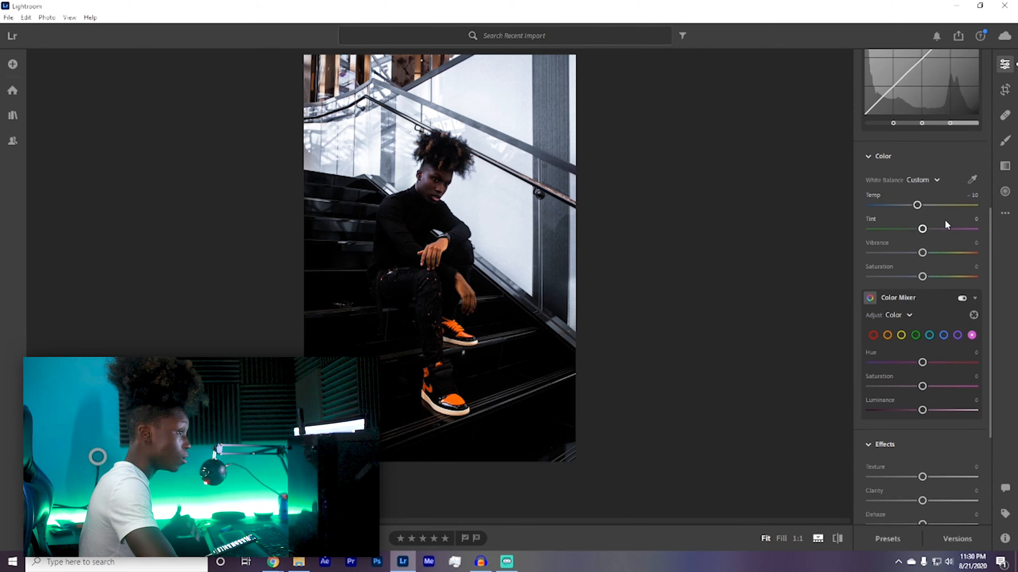
# Step: Shift the Tint toward magenta to +7 and raise the Vibrance to +18
pyautogui.moveTo(923, 229); pyautogui.dragTo(928, 232)
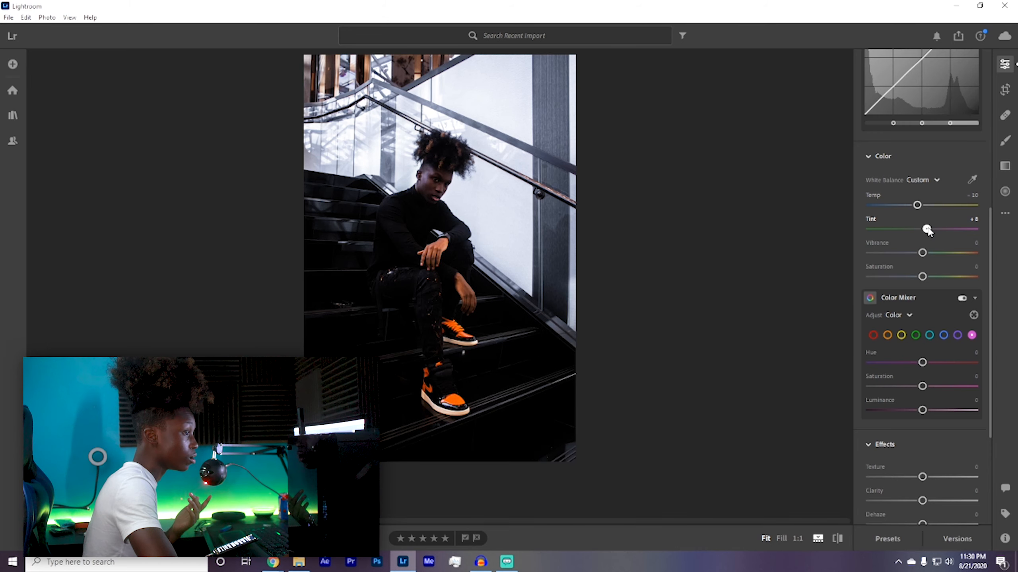
pyautogui.moveTo(928, 231)
pyautogui.mouseDown()
pyautogui.moveTo(897, 233)
pyautogui.moveTo(939, 242)
pyautogui.moveTo(930, 242)
pyautogui.mouseUp()
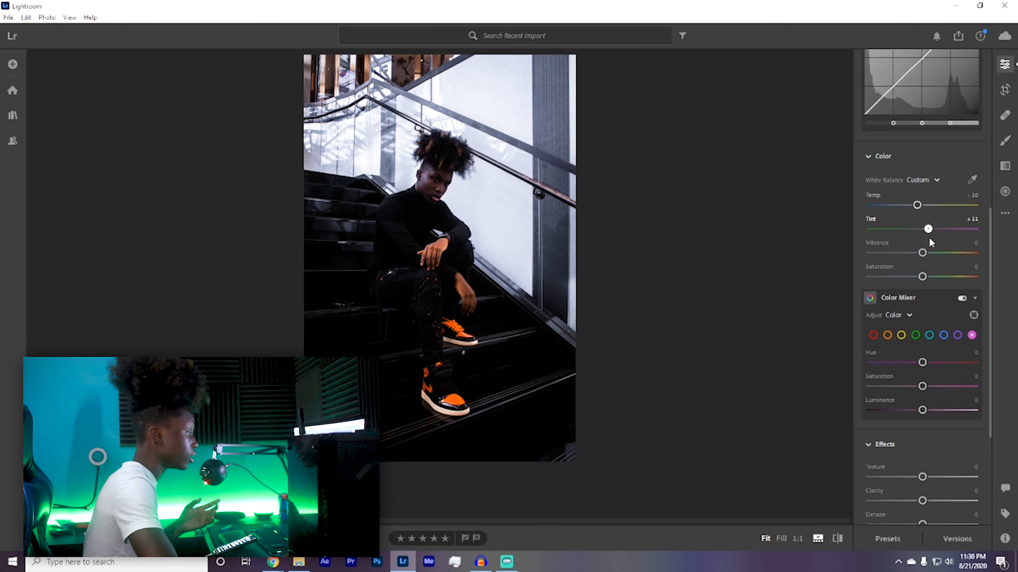
pyautogui.moveTo(931, 243); pyautogui.dragTo(932, 253)
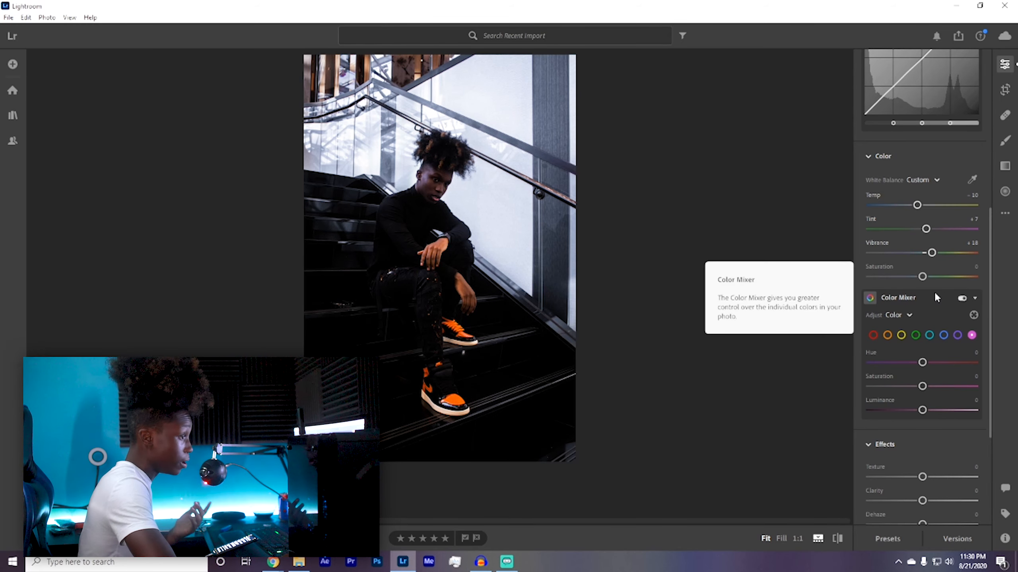
# Step: Raise the saturation of the reds to +29 in the Color Mixer
pyautogui.scroll(-2, 930, 281)
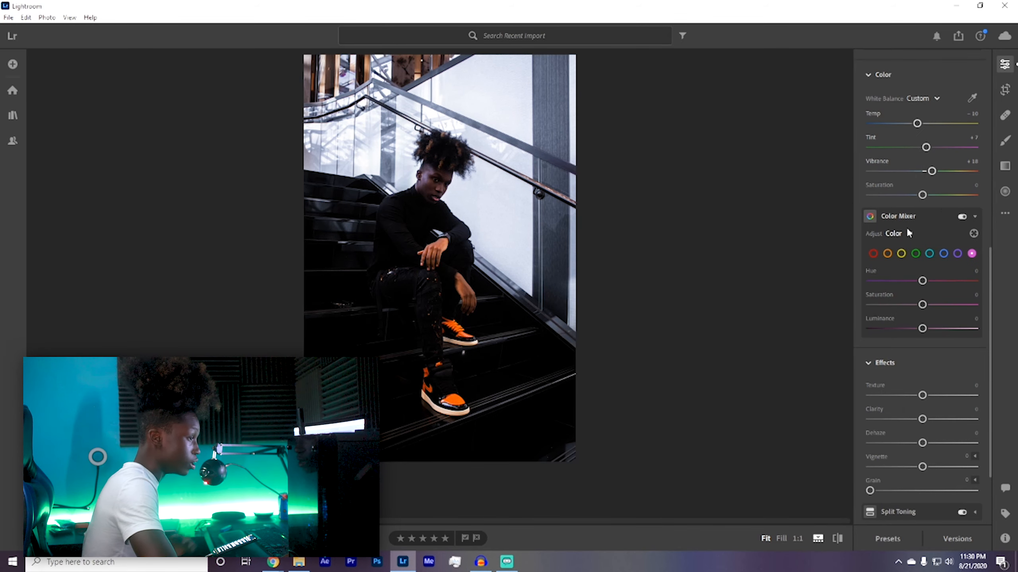
pyautogui.scroll(-2, 907, 226)
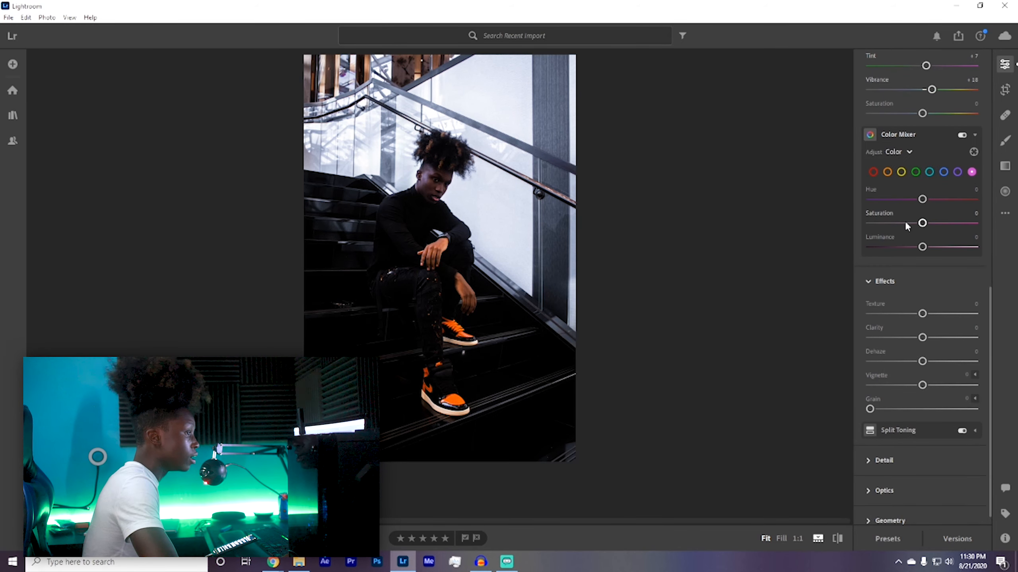
pyautogui.click(874, 172)
pyautogui.moveTo(922, 225); pyautogui.dragTo(939, 225)
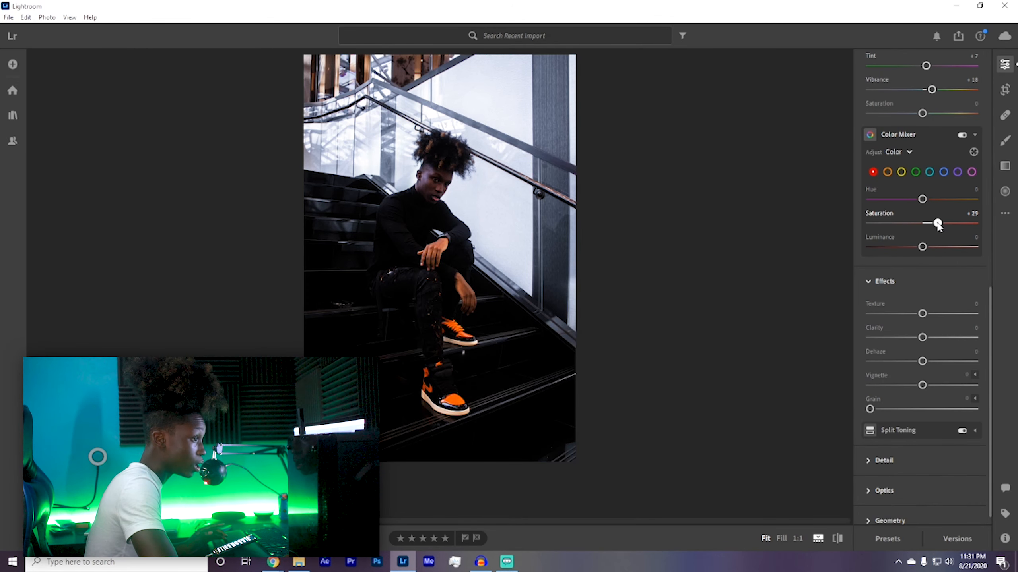
# Step: Set the saturation of the oranges to +30 in the Color Mixer
pyautogui.click(888, 173)
pyautogui.click(975, 212)
pyautogui.write('30')
pyautogui.press('Return')
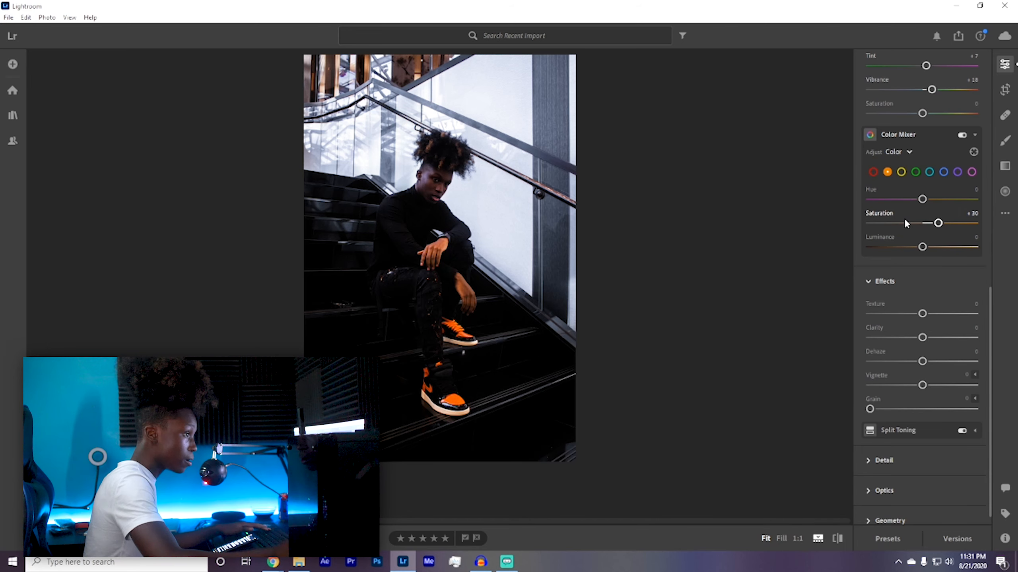
# Step: Fully desaturate the yellows and the greens in the Color Mixer, setting each saturation to −100
pyautogui.click(902, 172)
pyautogui.moveTo(905, 224); pyautogui.dragTo(791, 207)
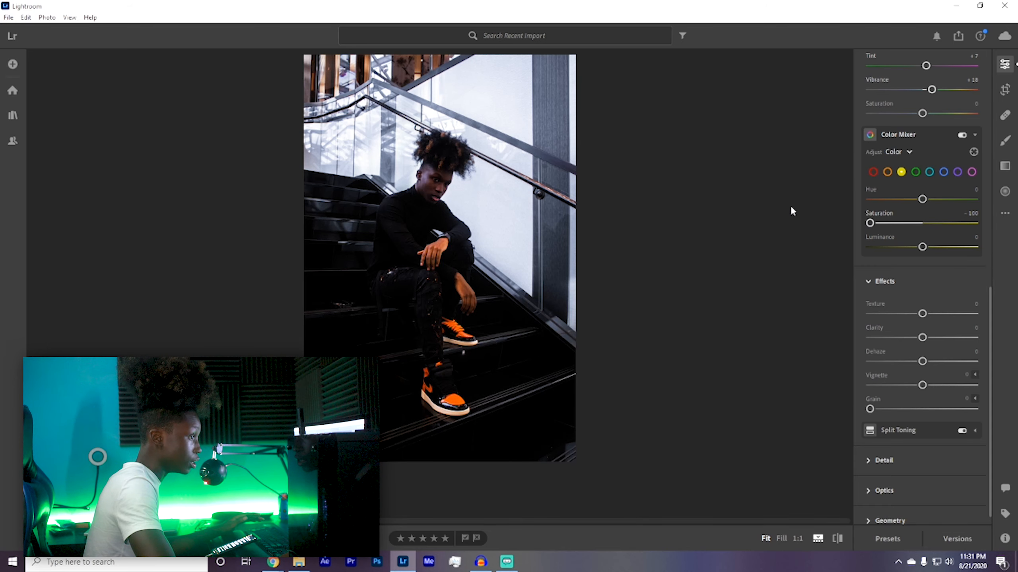
pyautogui.click(915, 174)
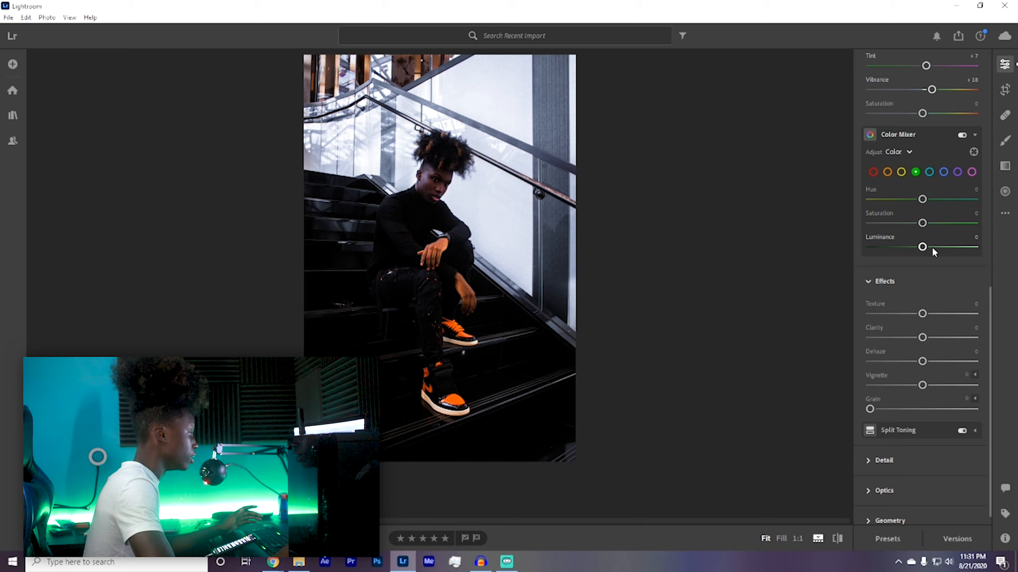
pyautogui.click(974, 213)
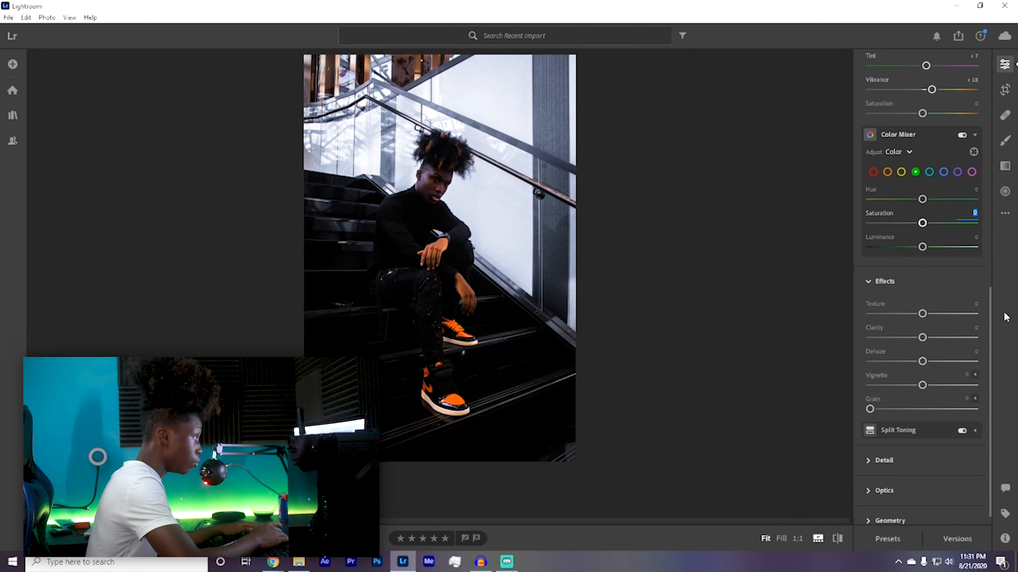
pyautogui.click(940, 274)
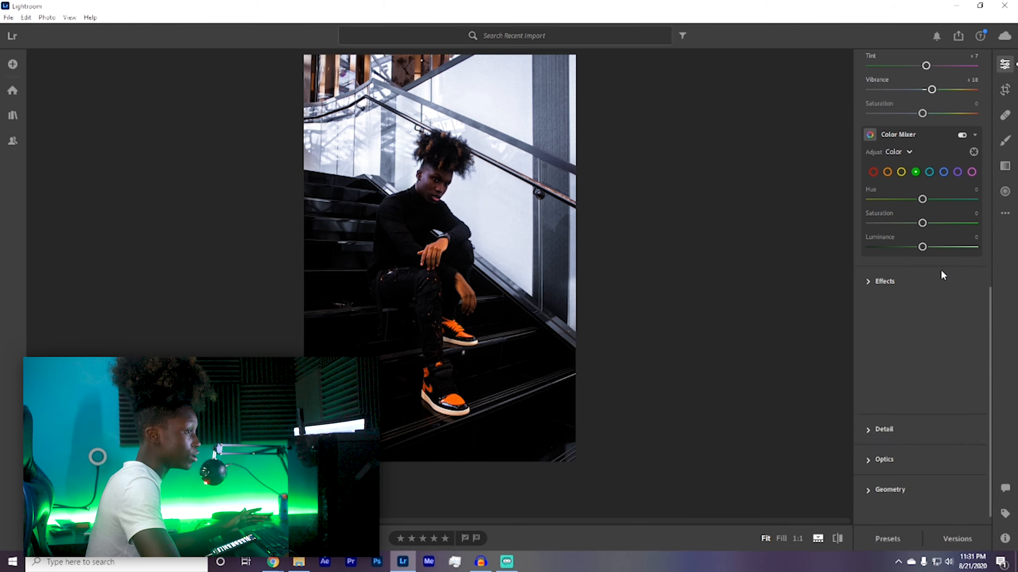
pyautogui.scroll(3, 933, 257)
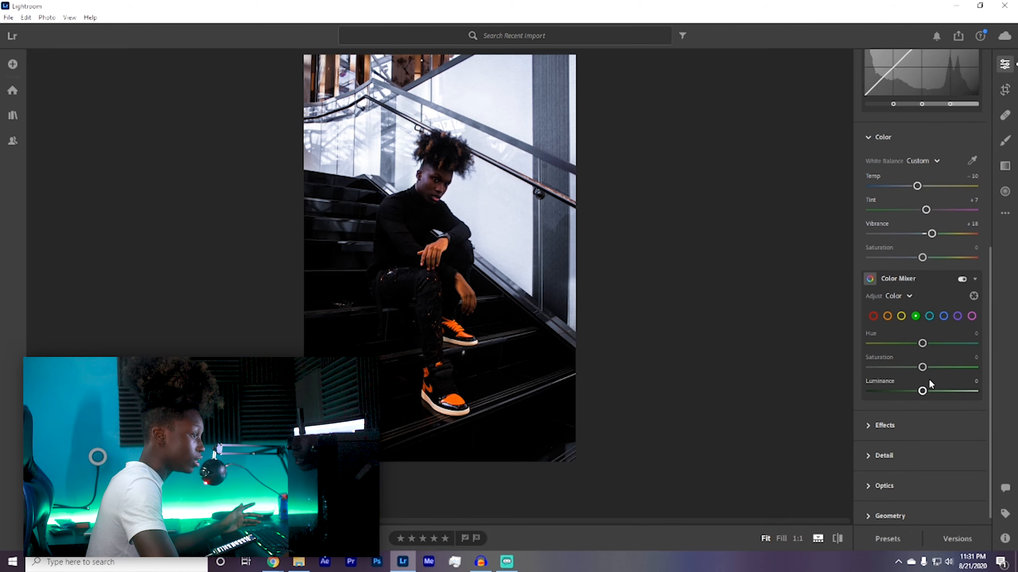
pyautogui.click(912, 427)
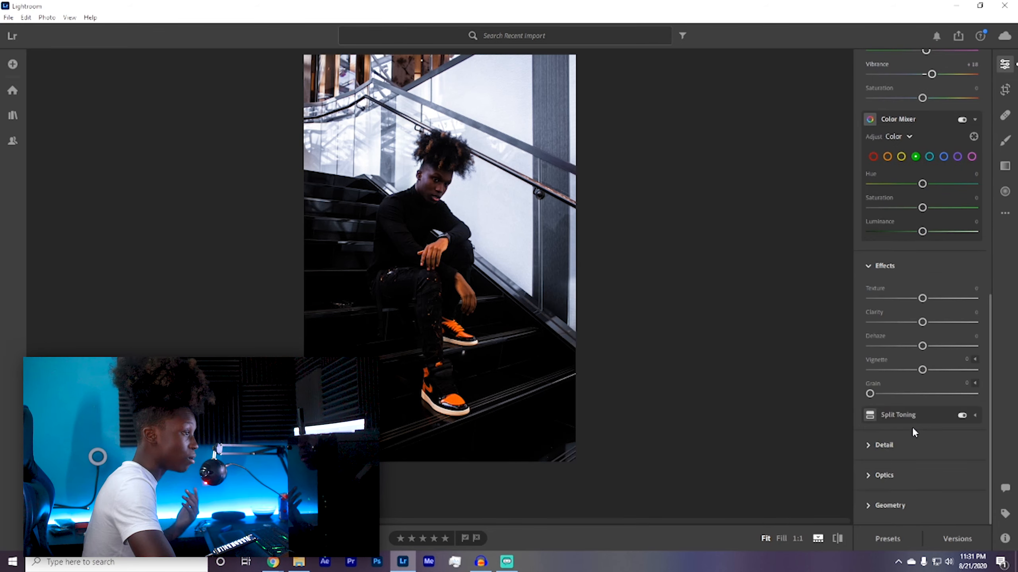
pyautogui.moveTo(922, 207); pyautogui.dragTo(766, 210)
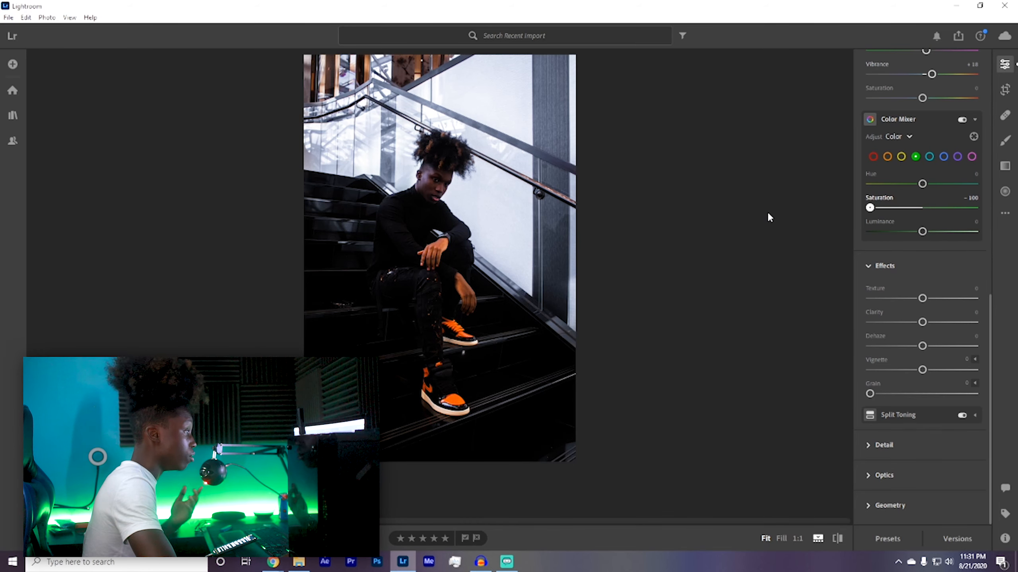
# Step: Set the saturation of the aquas to +30 in the Color Mixer
pyautogui.click(928, 156)
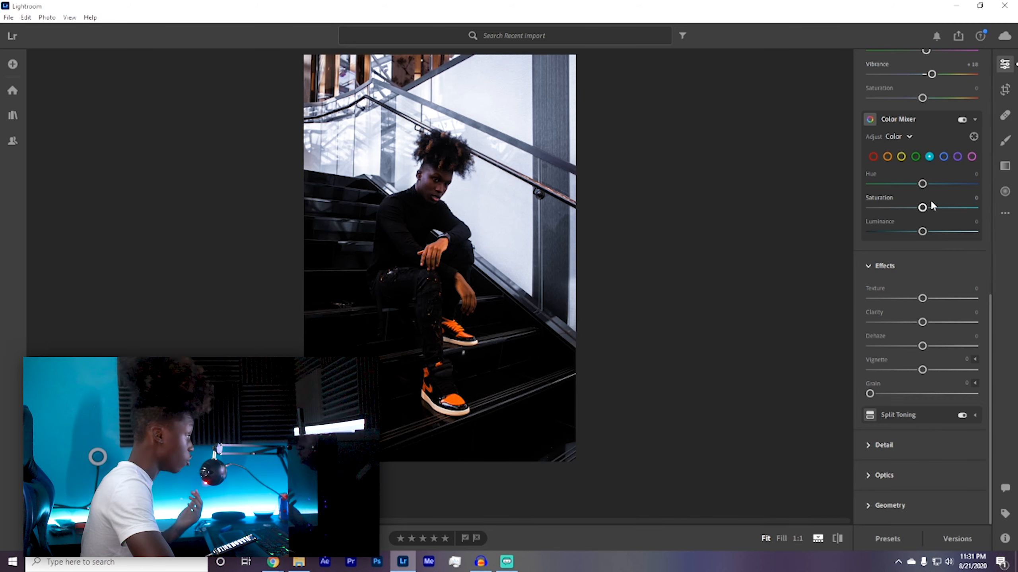
pyautogui.moveTo(924, 206); pyautogui.dragTo(933, 207)
pyautogui.click(973, 198)
pyautogui.write('30')
pyautogui.press('Return')
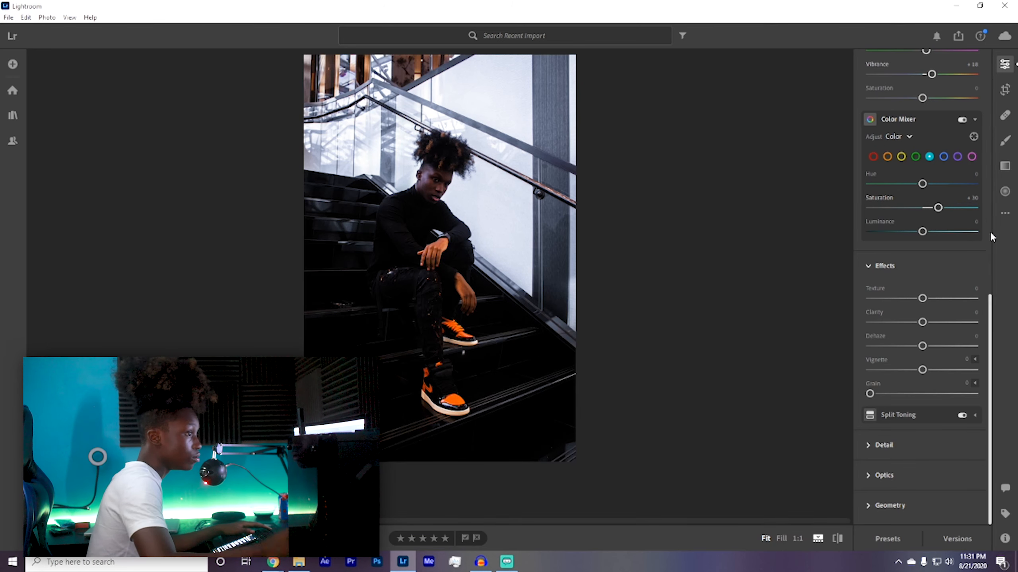
# Step: Set the saturation of the blues to +30 in the Color Mixer
pyautogui.click(943, 158)
pyautogui.click(974, 198)
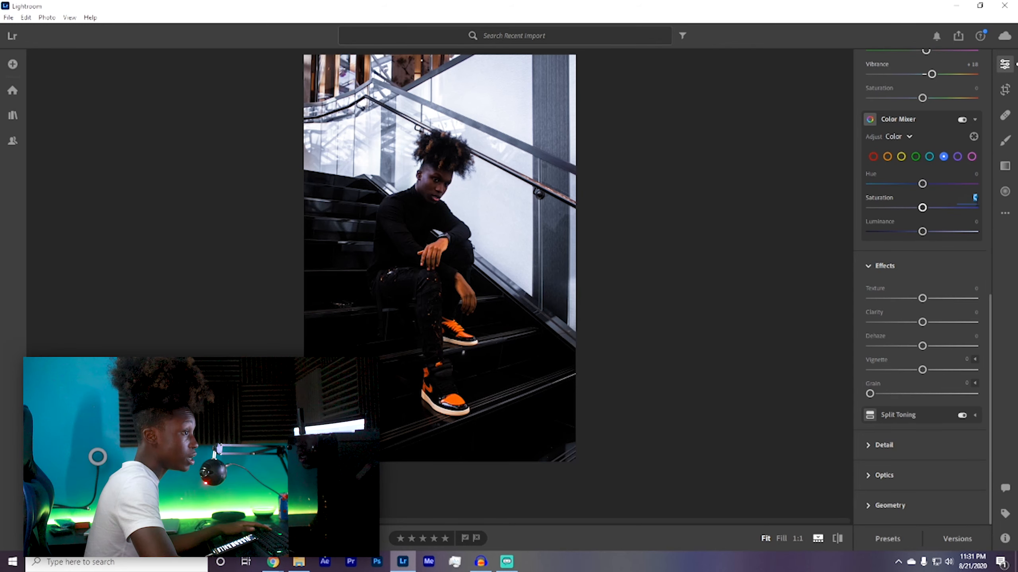
pyautogui.write('30')
pyautogui.press('Return')
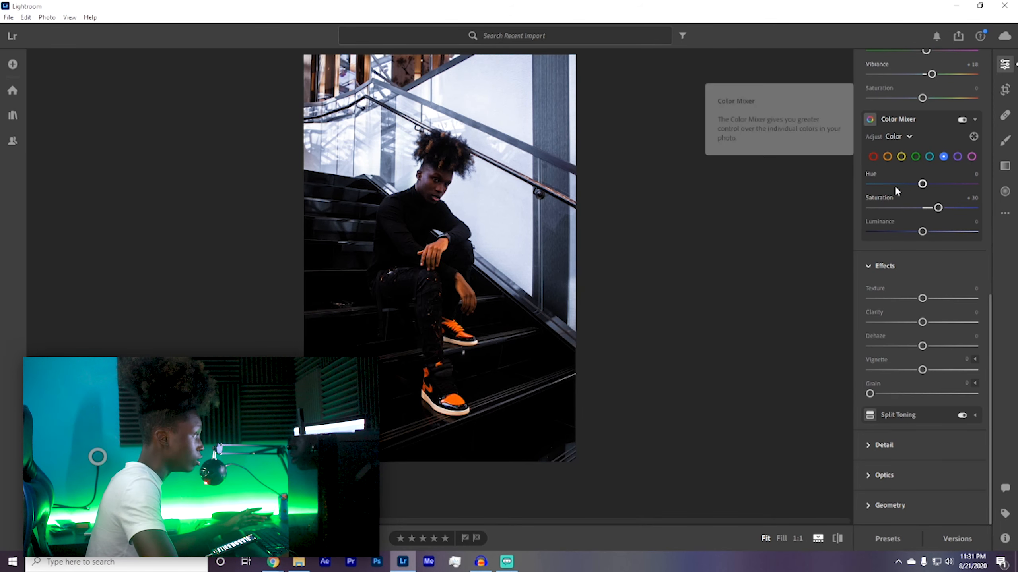
# Step: Set the saturation of the magentas to +39 in the Color Mixer
pyautogui.click(957, 156)
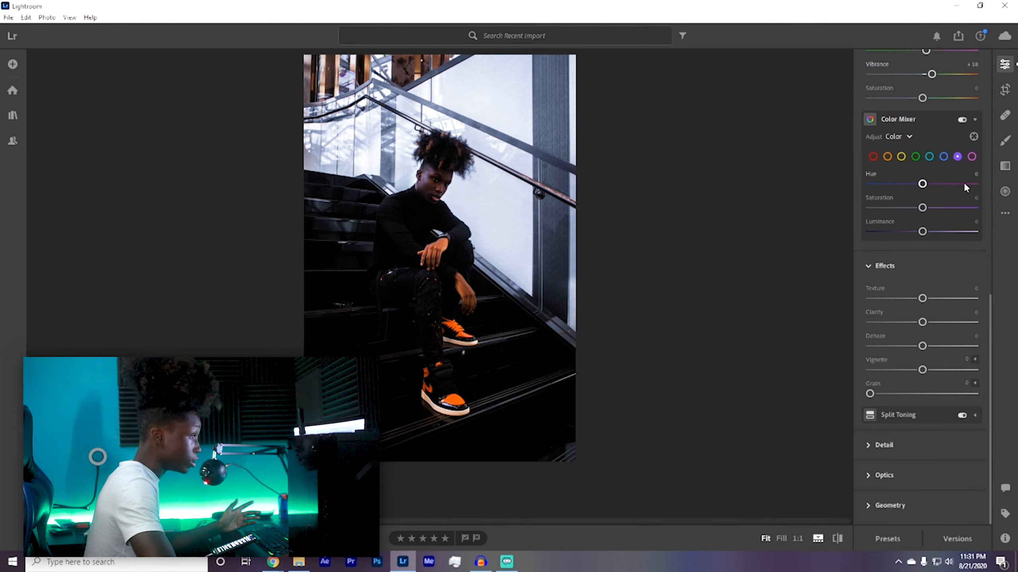
pyautogui.click(974, 197)
pyautogui.click(971, 156)
pyautogui.write('39')
pyautogui.press('Return')
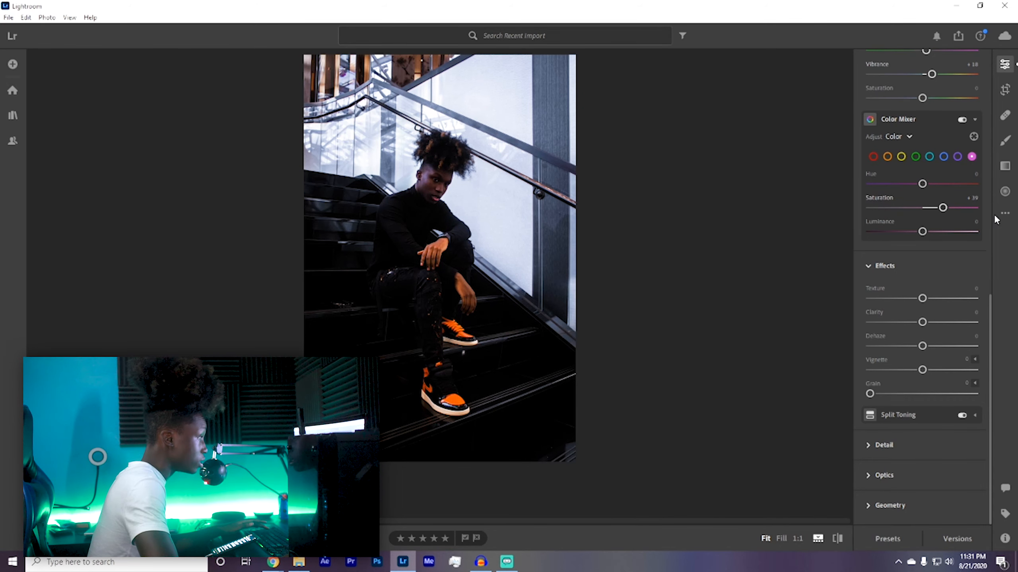
# Step: Compare the photo with and without the Color Mixer adjustments, leaving them switched off
pyautogui.click(962, 119)
pyautogui.click(962, 120)
pyautogui.click(962, 120)
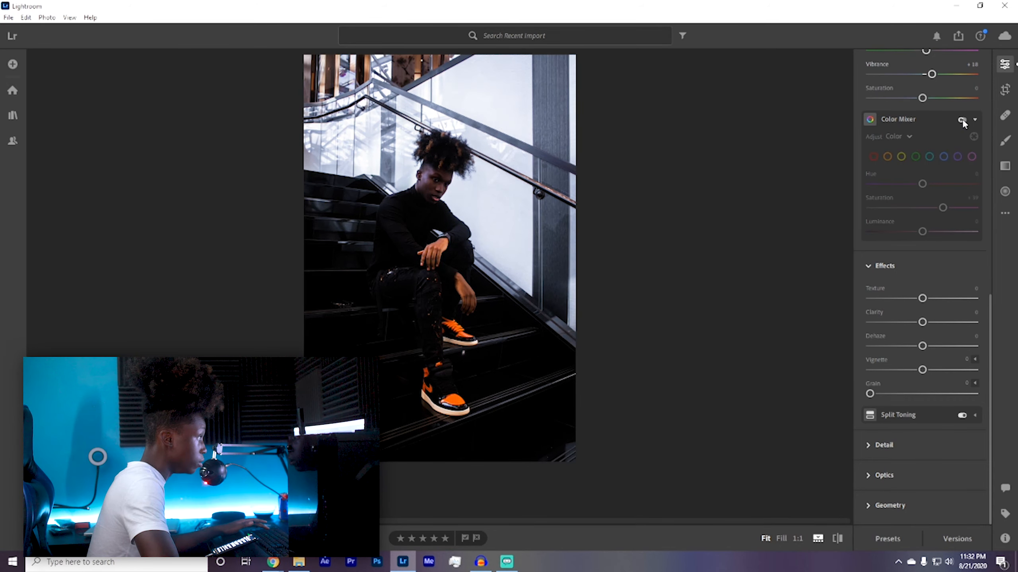
pyautogui.click(962, 120)
pyautogui.click(962, 120)
pyautogui.click(962, 120)
pyautogui.click(962, 120)
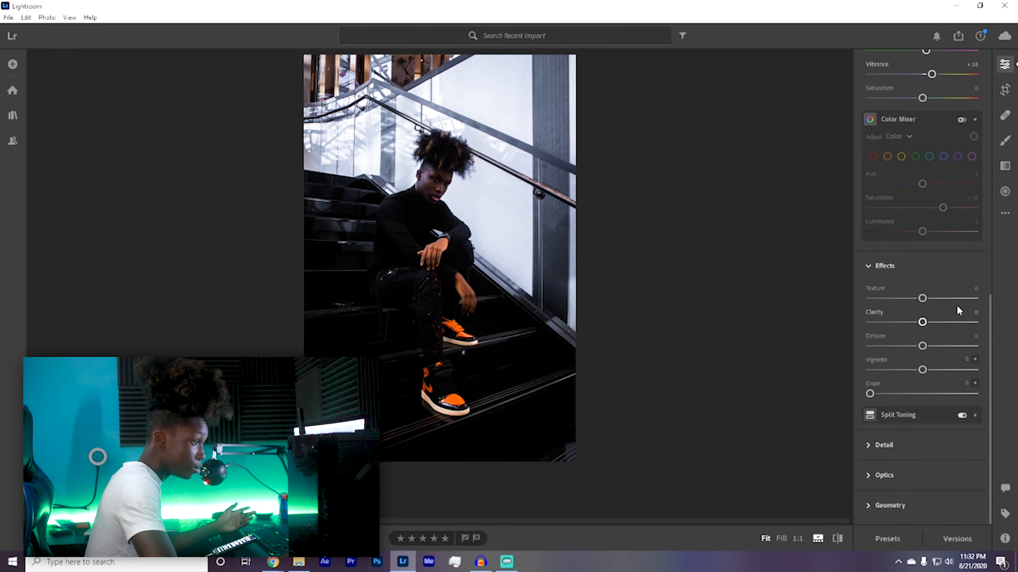
# Step: Set the photo's Clarity to +14 and its Vignette to −10 in the Effects adjustments
pyautogui.write('14')
pyautogui.press('Return')
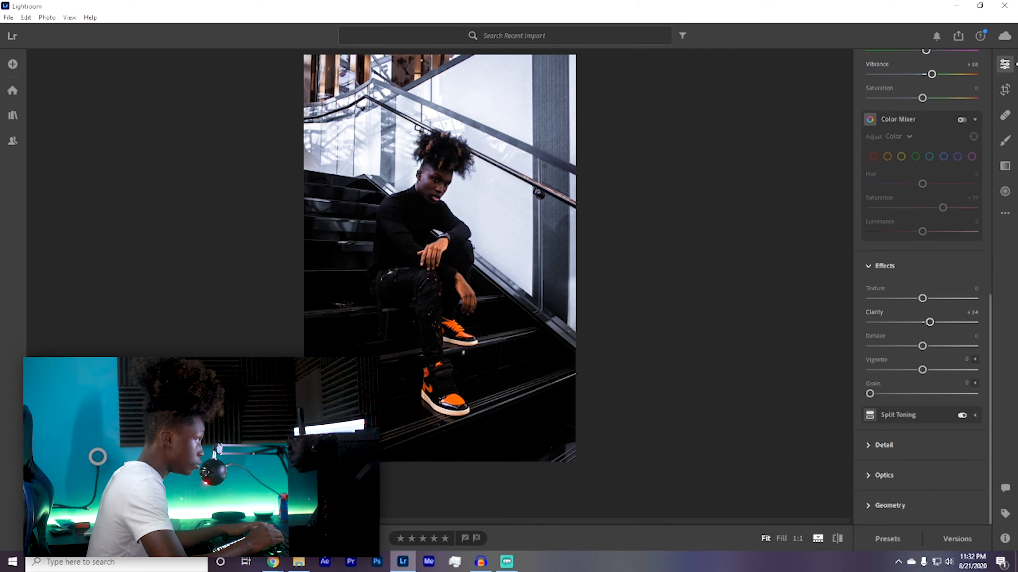
pyautogui.click(970, 361)
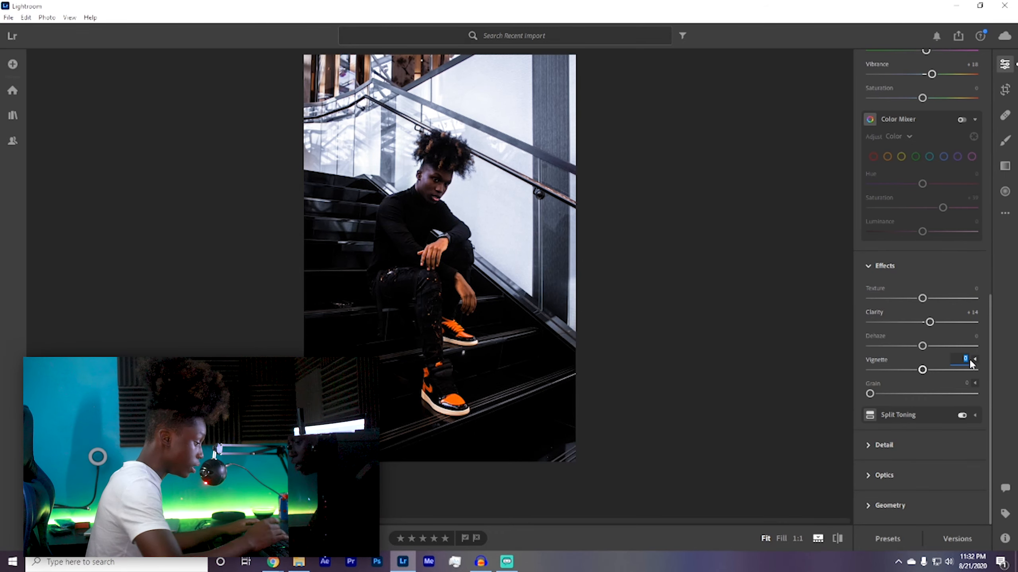
pyautogui.write('-10')
pyautogui.press('Return')
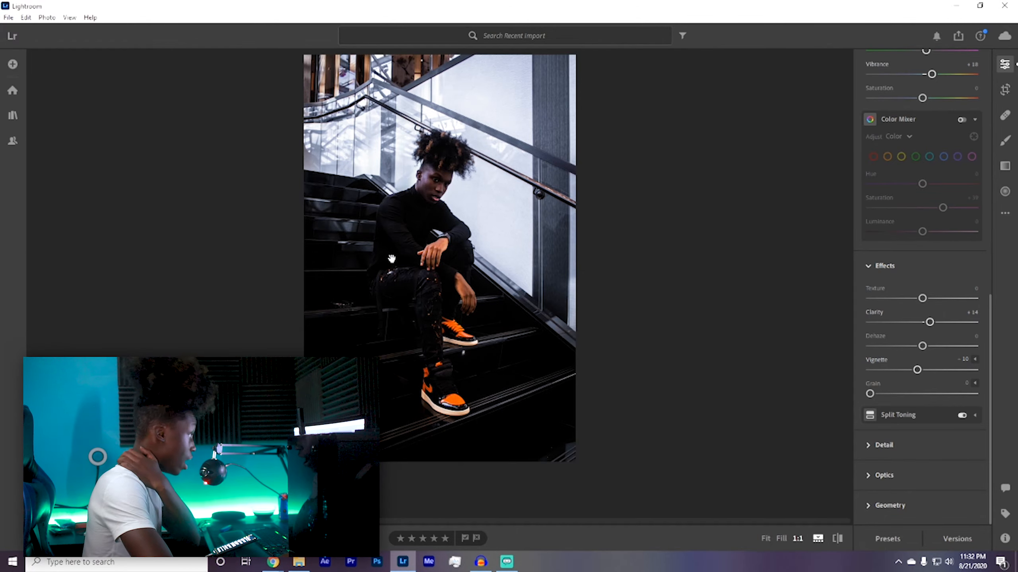
pyautogui.click(425, 219)
pyautogui.click(425, 221)
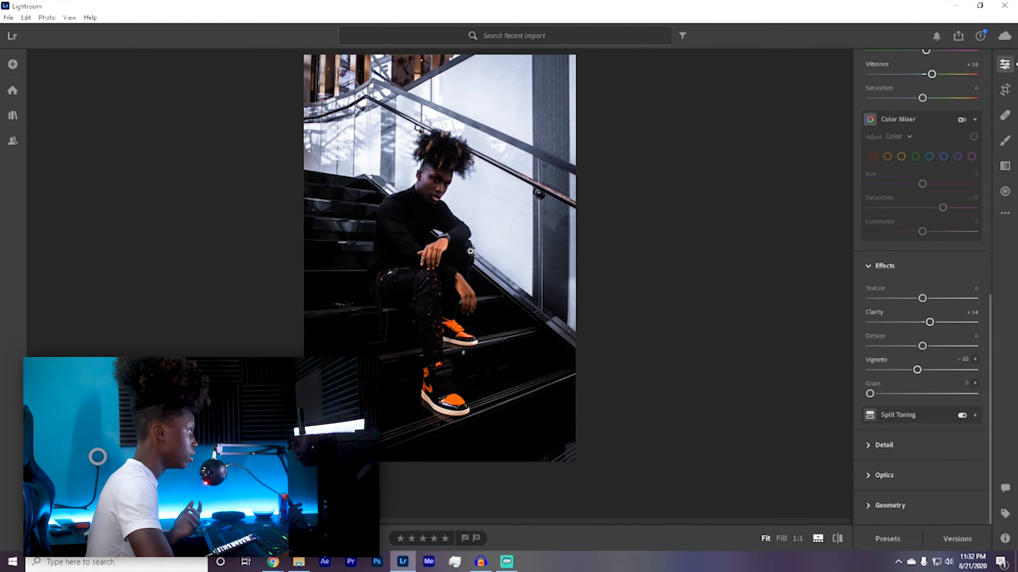